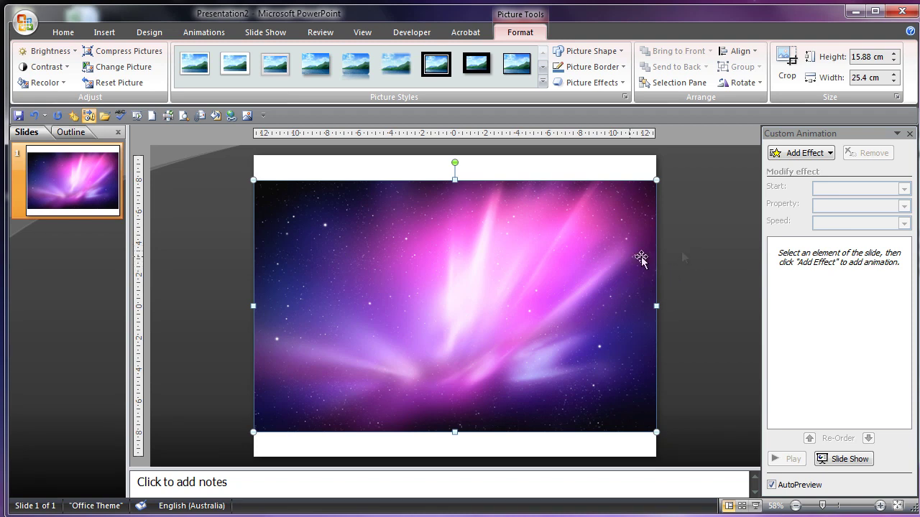
- Shrink the picture to about 4.94 × 7.9 cm and add a Grow/Shrink emphasis effect to it
drag(656, 180, 376, 297)
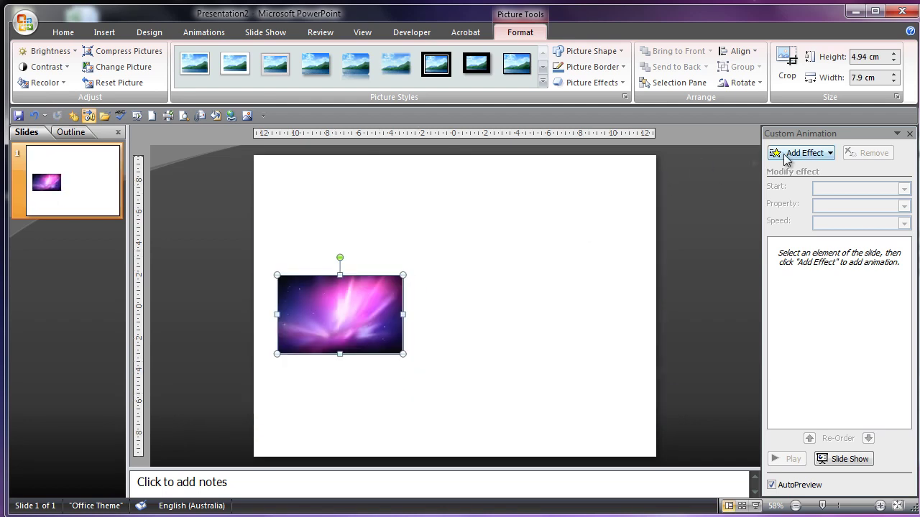
click(801, 153)
mouse_move(771, 187)
click(894, 273)
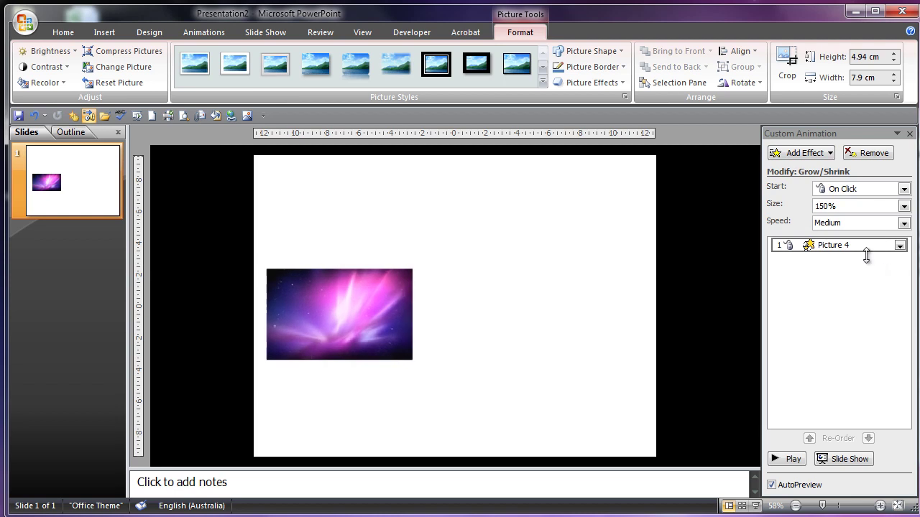
- Set the size of the picture's Grow/Shrink effect to a custom 350%
click(903, 206)
click(790, 273)
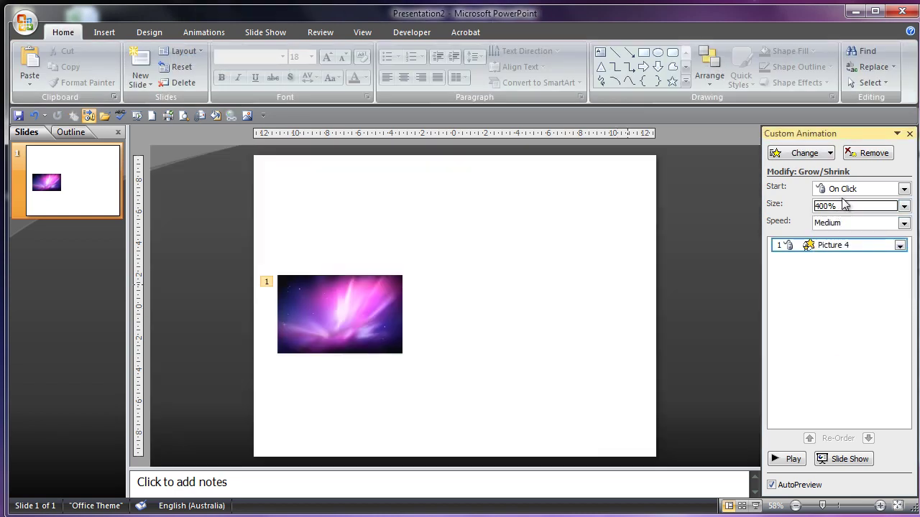
click(903, 206)
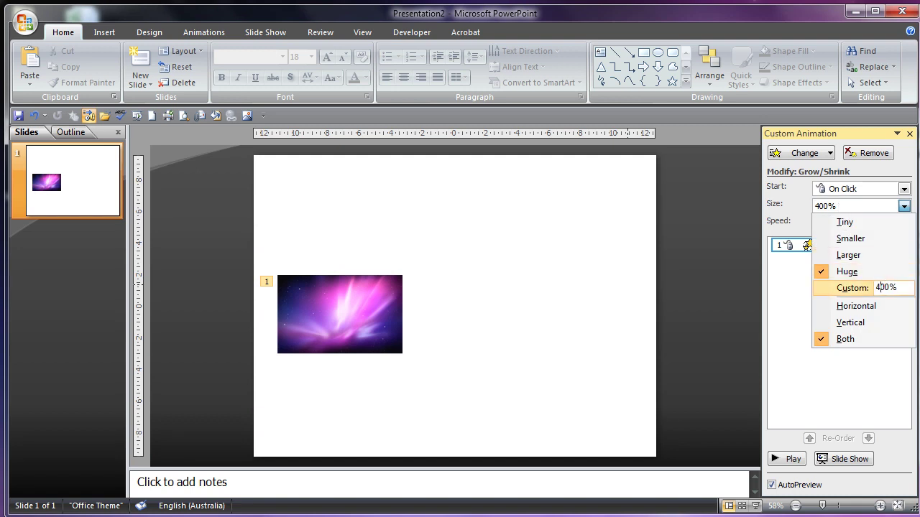
key(Return)
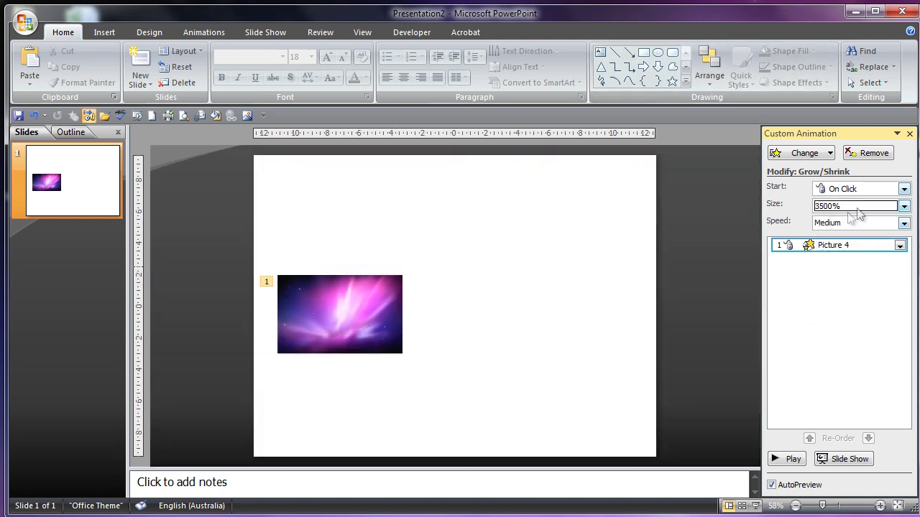
click(857, 208)
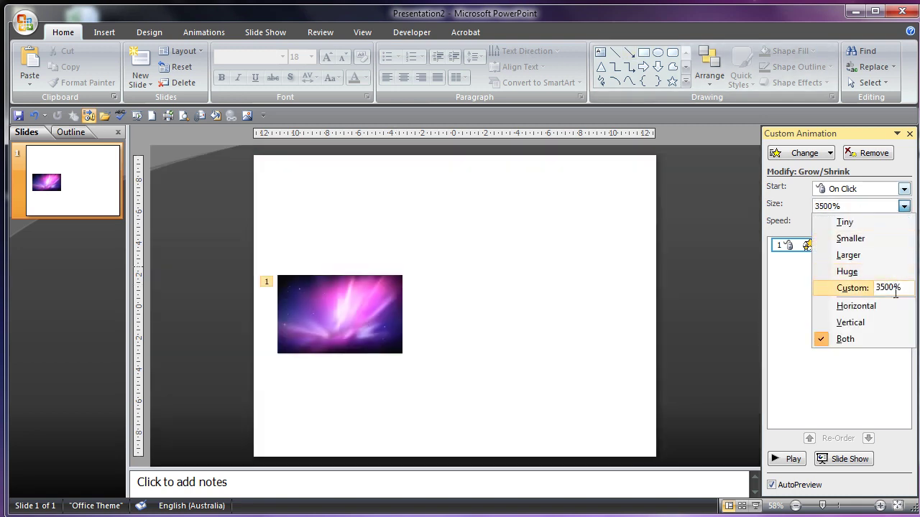
click(803, 357)
- Add a Right motion path to the small picture
click(345, 309)
click(803, 152)
mouse_move(793, 219)
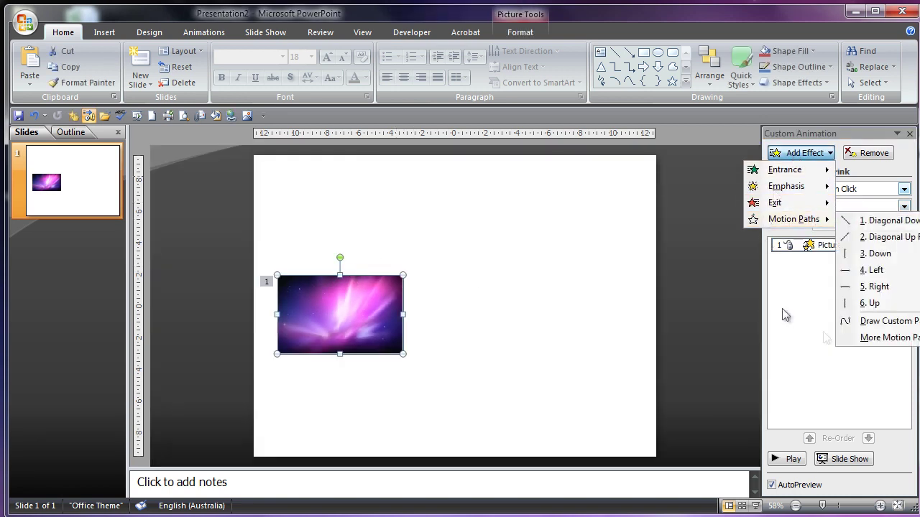
click(875, 286)
- Make both the Grow/Shrink effect and the motion path start With Previous
click(898, 262)
click(882, 248)
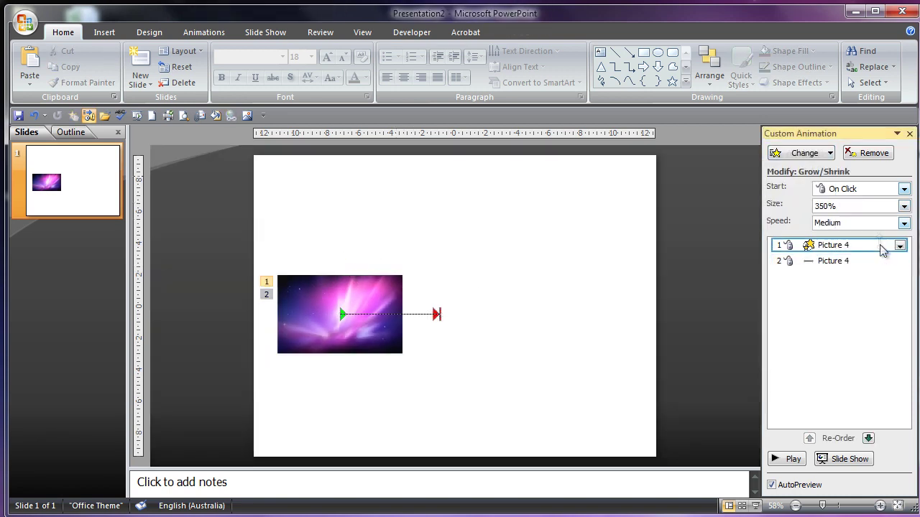
shift+click(890, 261)
click(899, 261)
click(827, 286)
- Turn off Smooth end in the effect options of the Right motion path
double_click(847, 261)
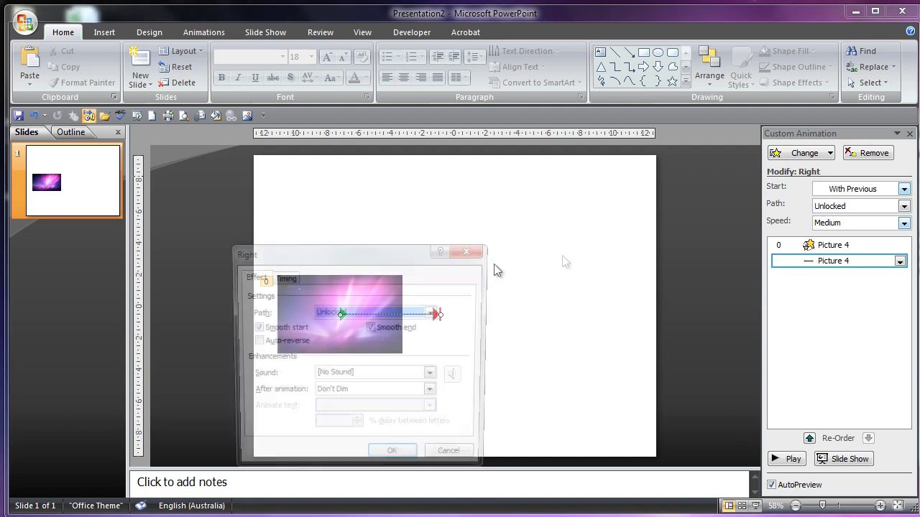
click(407, 329)
click(394, 457)
- Play the slide's animation several times to check the combined growing and rightward movement
click(789, 460)
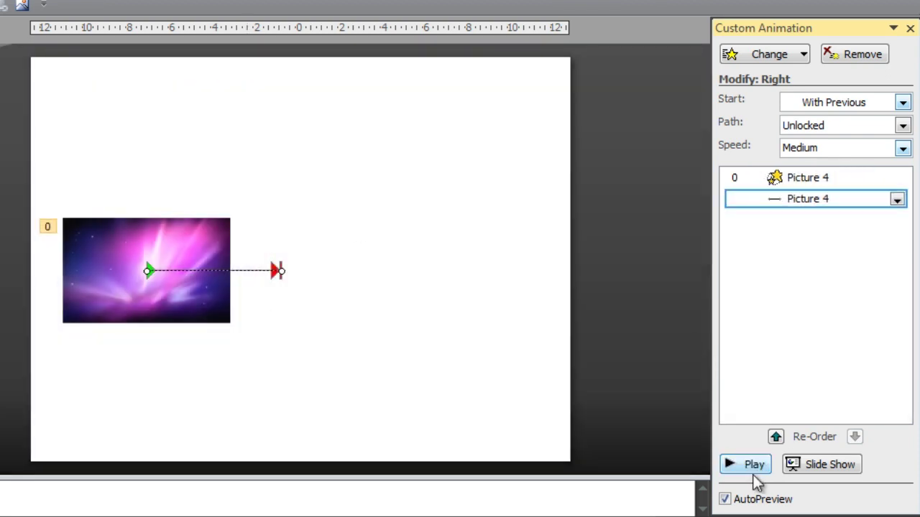
click(740, 464)
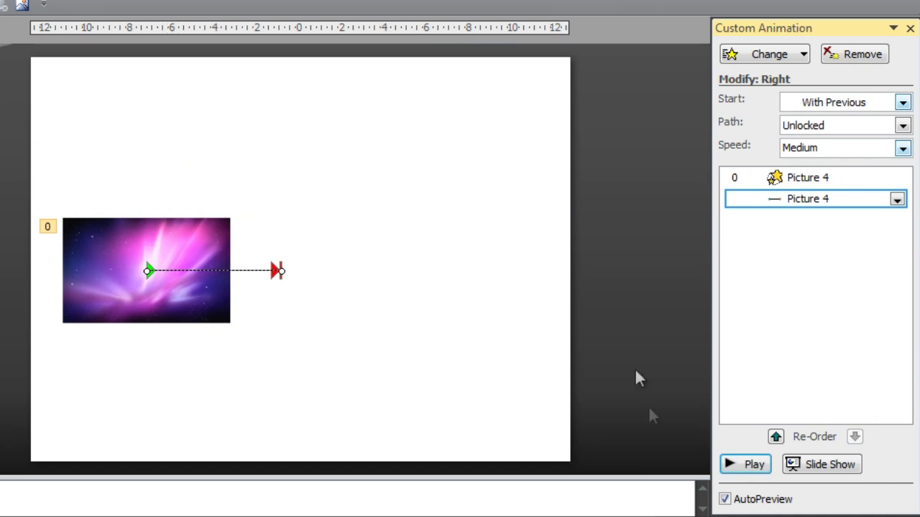
click(744, 465)
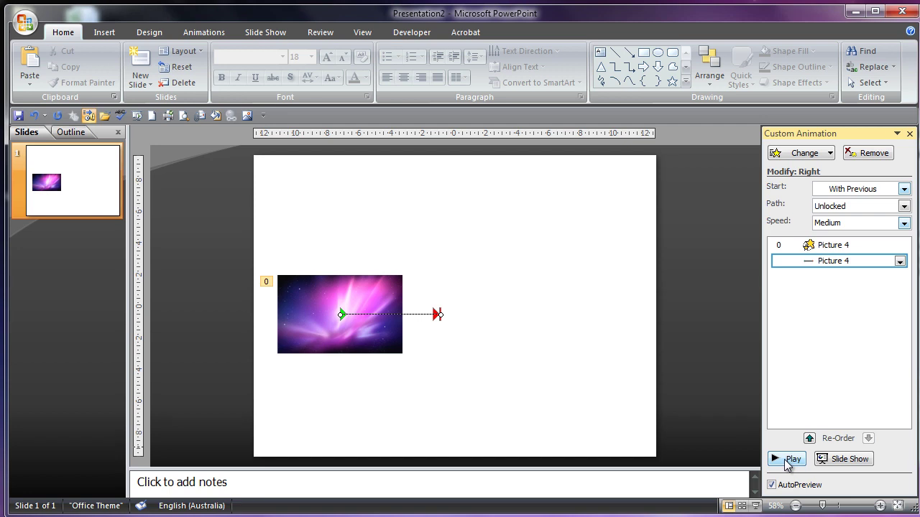
click(788, 460)
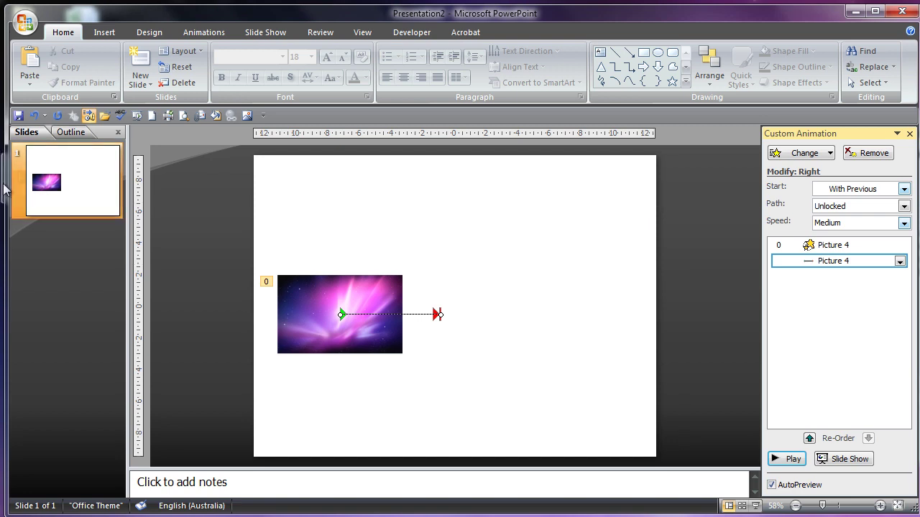
- On a duplicate of slide 1, move the picture down to the slide's left edge and delete its animation effects
click(51, 169)
key(ctrl+d)
drag(309, 285, 284, 340)
click(827, 261)
key(Delete)
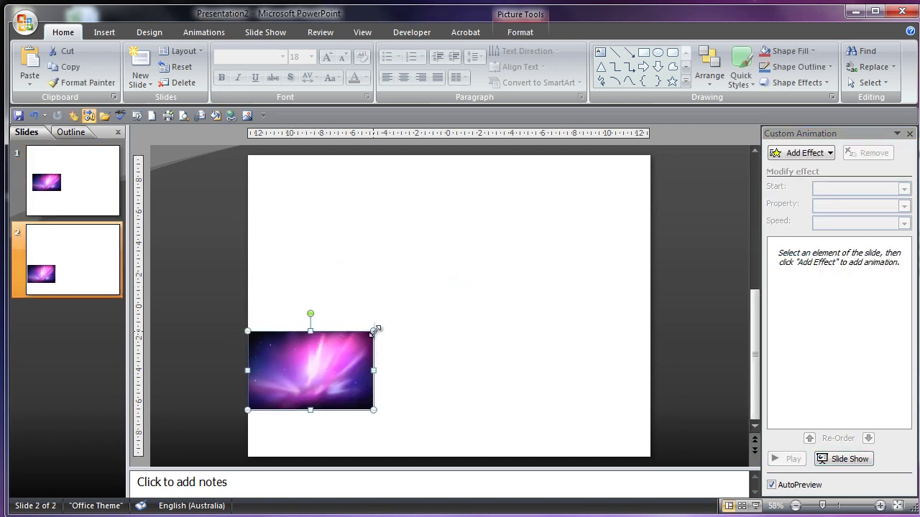
- Enlarge slide 2's picture to span the slide's full width and align its left side with the slide edge
drag(374, 330, 655, 206)
drag(582, 205, 571, 224)
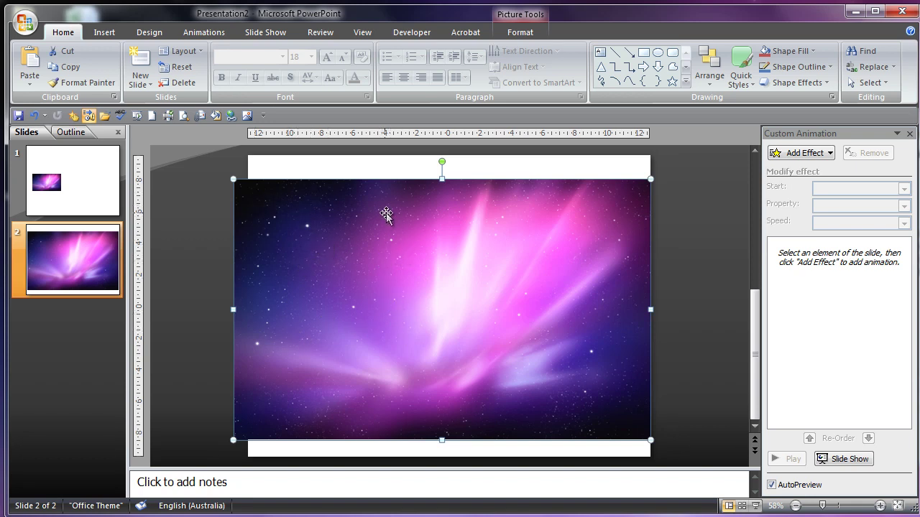
drag(389, 212, 403, 210)
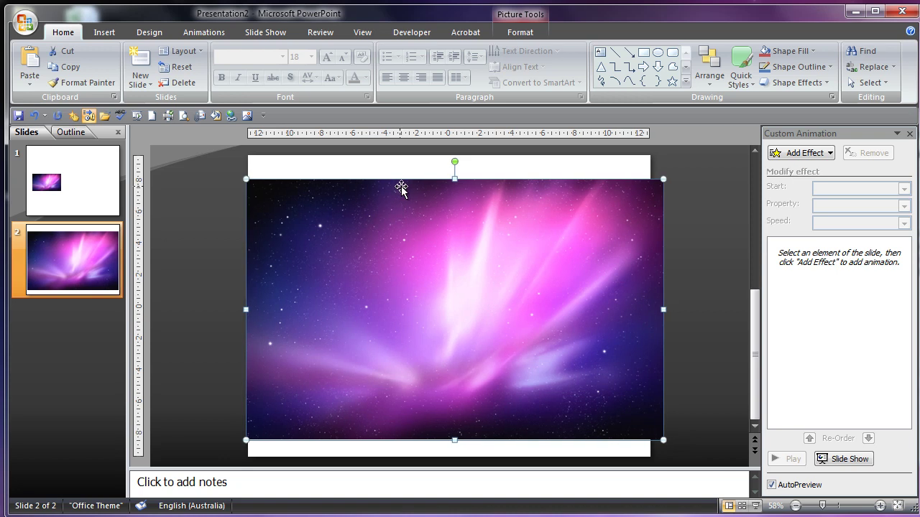
- Add a Left motion path and a Grow/Shrink emphasis effect to the enlarged picture
click(784, 155)
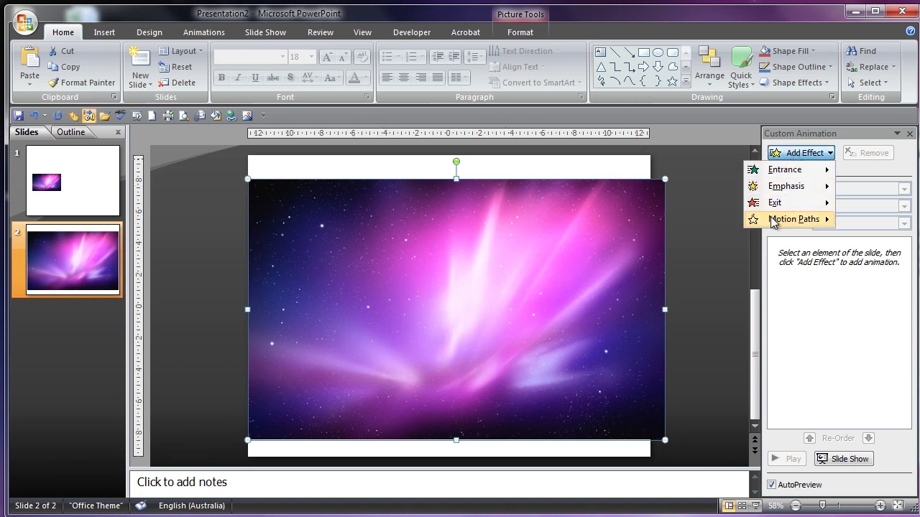
mouse_move(772, 221)
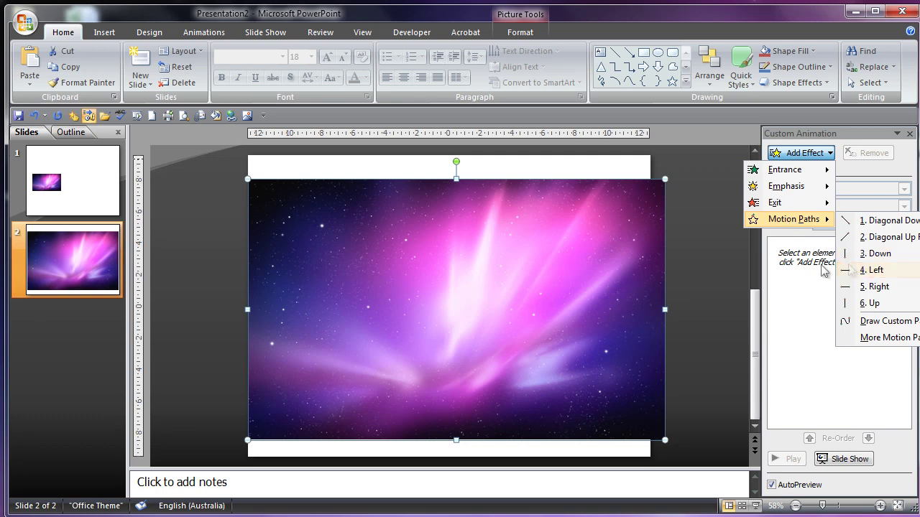
click(871, 270)
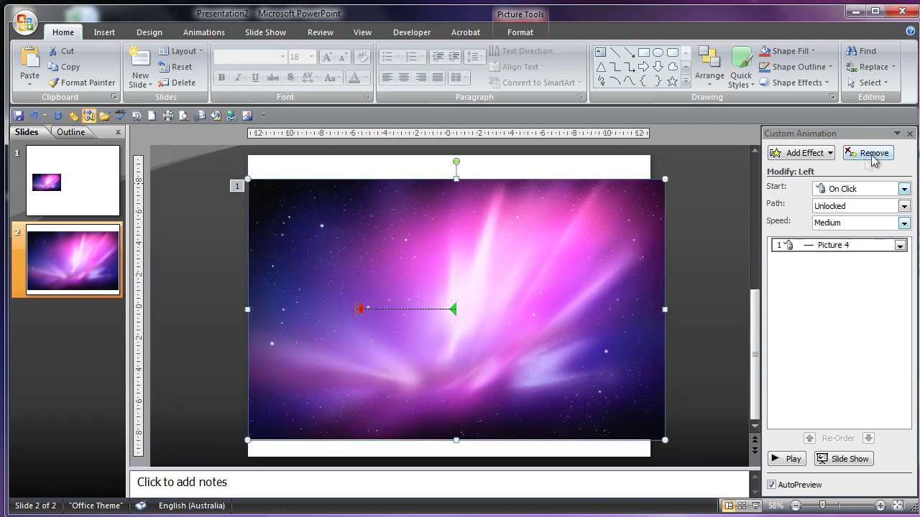
click(803, 152)
mouse_move(791, 186)
click(889, 270)
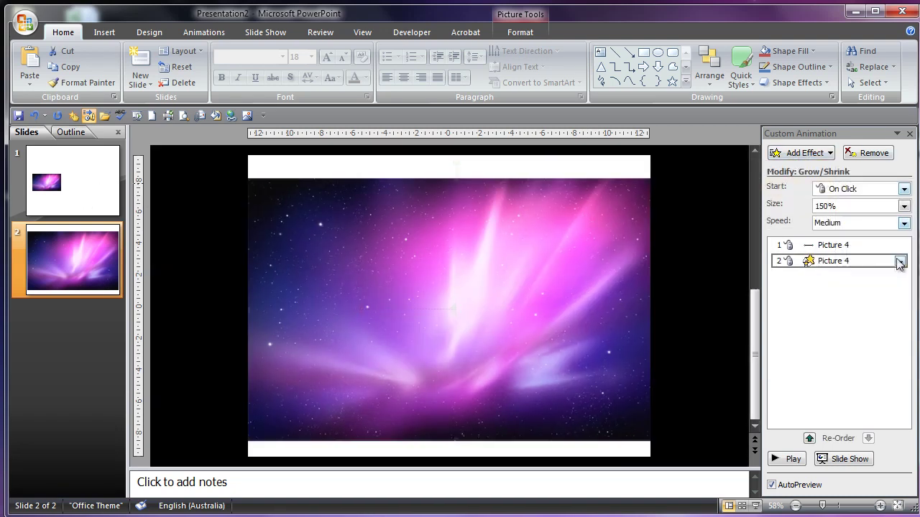
- Make slide 2's motion path and Grow/Shrink effect both start With Previous
click(898, 262)
click(830, 294)
click(899, 245)
click(831, 278)
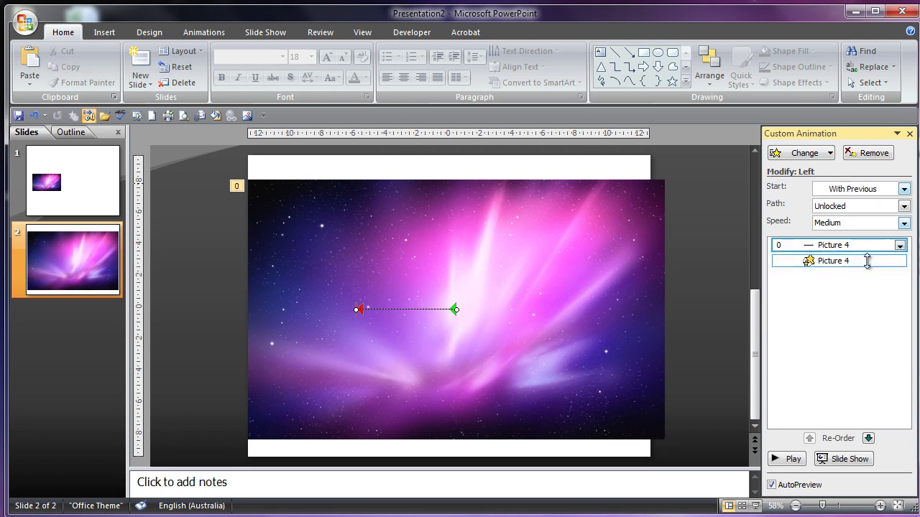
- Set the size of slide 2's Grow/Shrink effect to Smaller (50%)
click(848, 261)
click(903, 207)
click(846, 238)
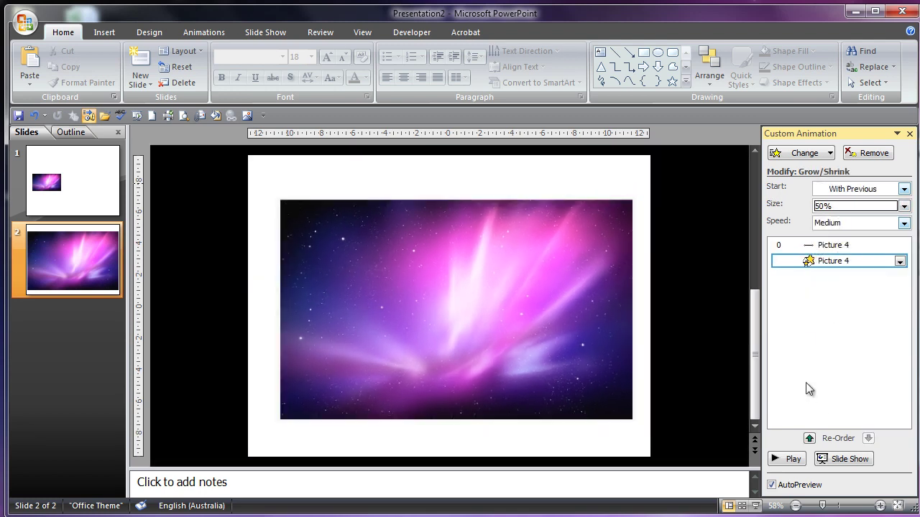
- On slide 1, set the size of the picture's Grow/Shrink effect to 400%
click(61, 180)
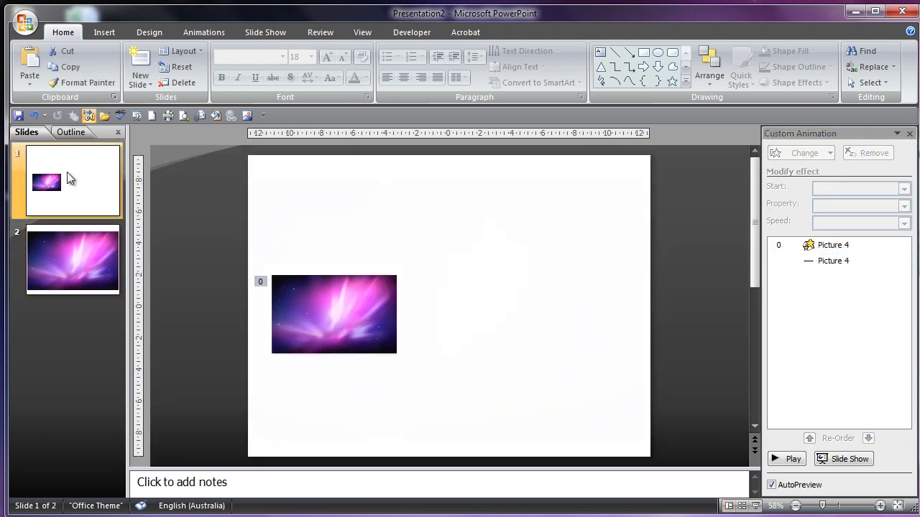
click(819, 245)
click(903, 206)
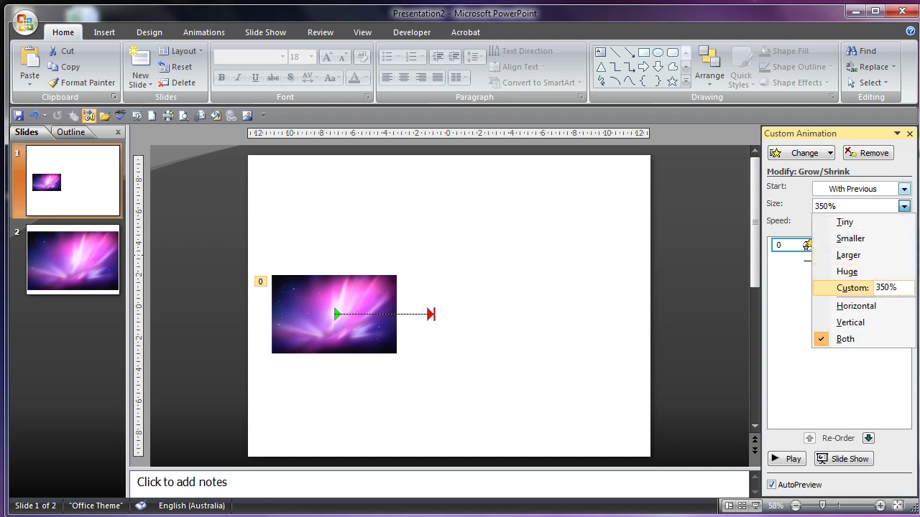
text(40)
key(Return)
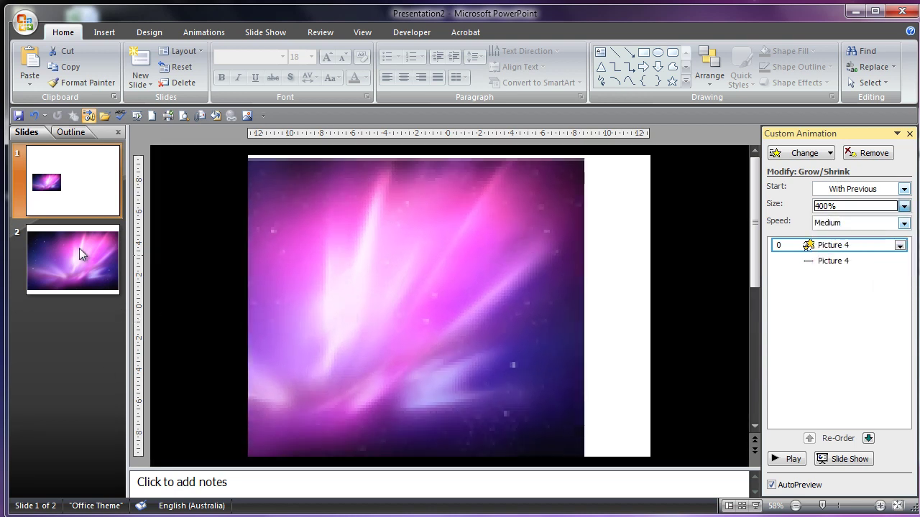
- On slide 2, set the Grow/Shrink effect's size to a custom 25% and preview the animation
click(80, 251)
click(790, 262)
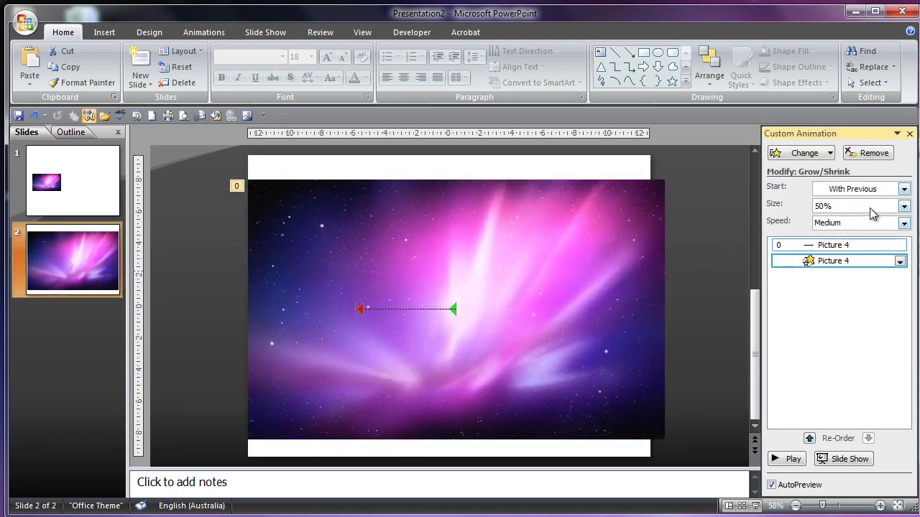
click(870, 209)
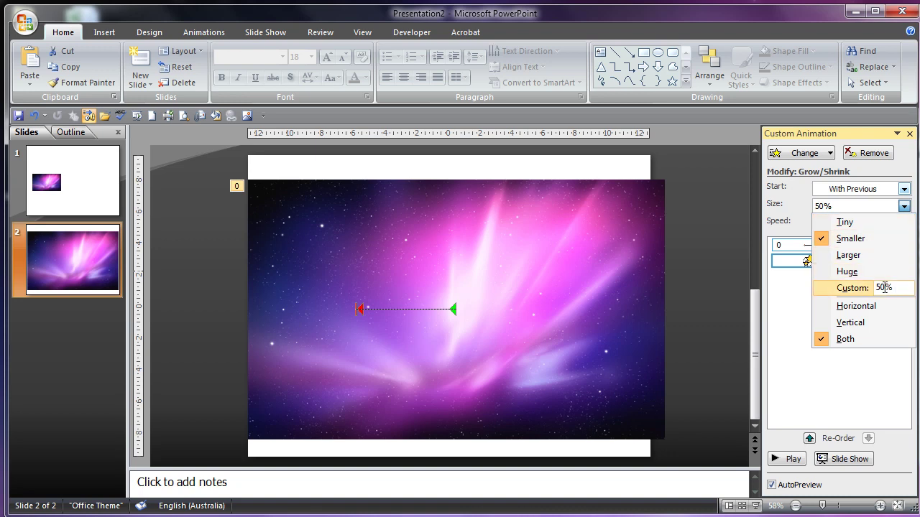
text(2)
key(Return)
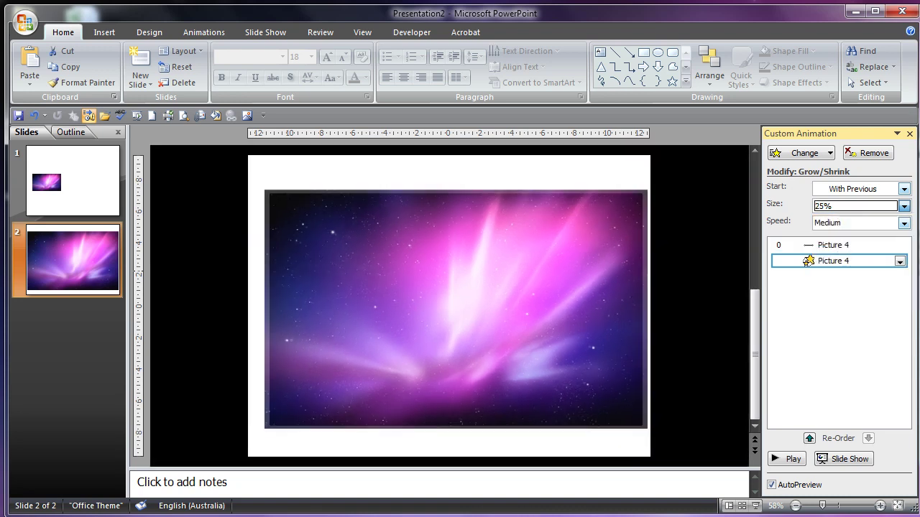
click(796, 460)
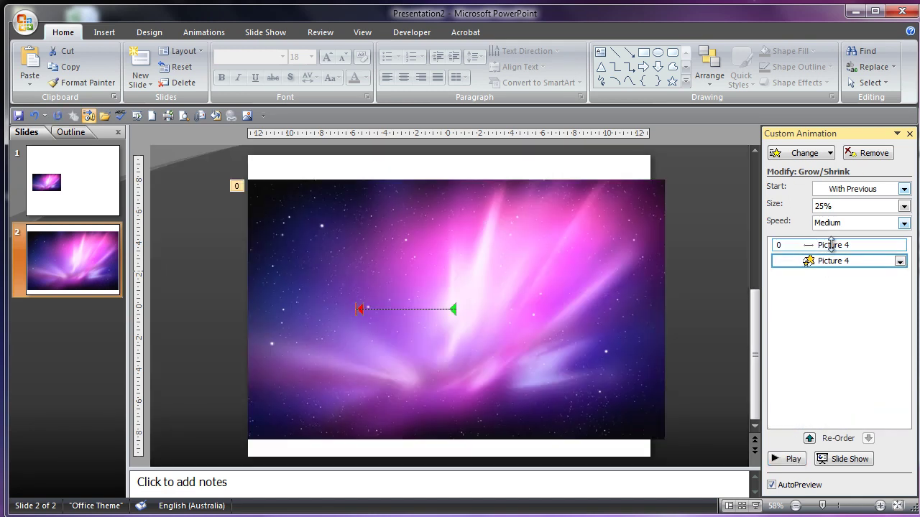
- Turn off Smooth end for both effects on slide 2 and preview the animation
double_click(810, 245)
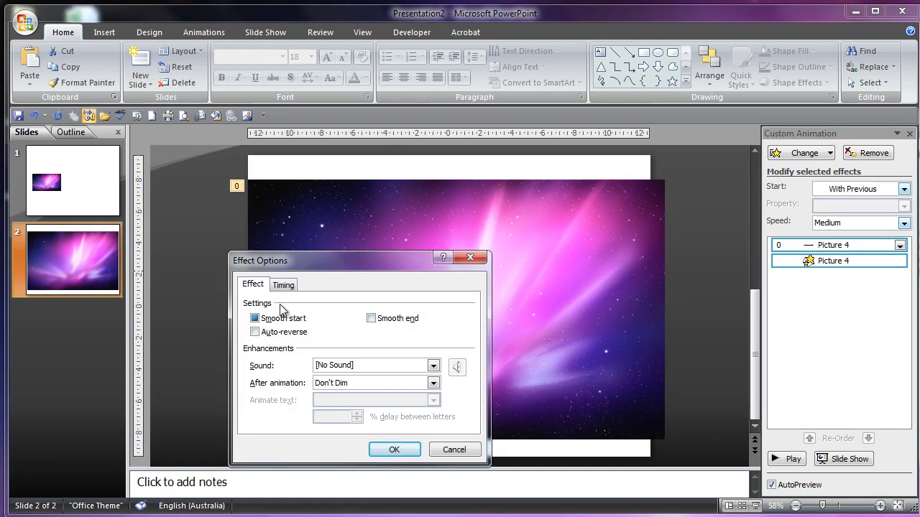
click(394, 449)
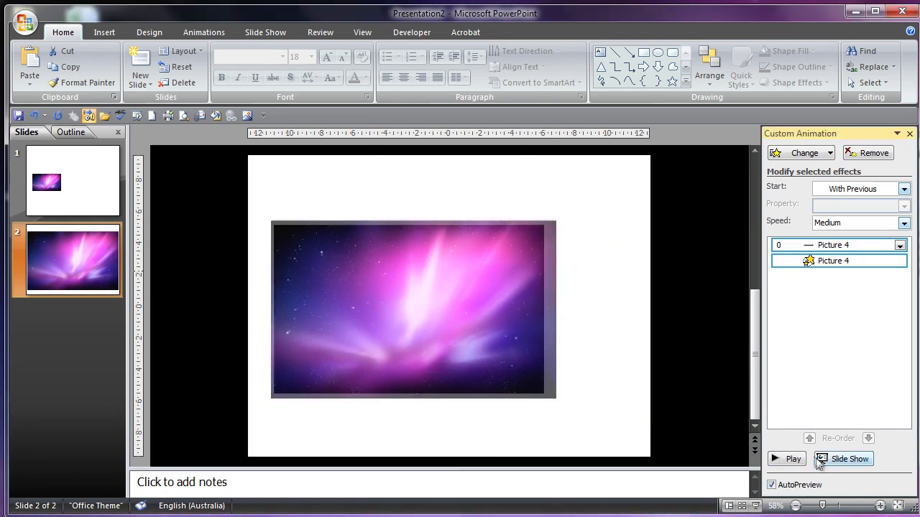
click(787, 460)
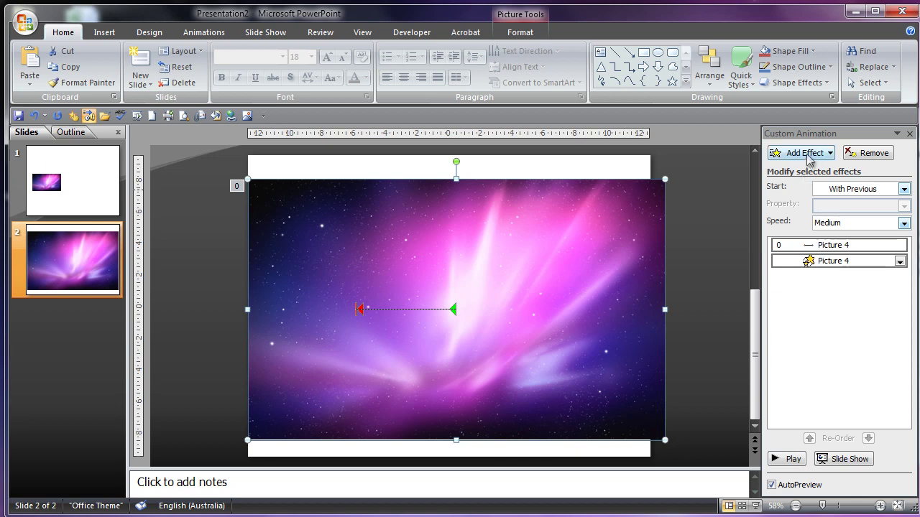
- Add a second Grow/Shrink effect to slide 2's picture, starting after previous, with a custom size of 400%
click(810, 159)
mouse_move(790, 186)
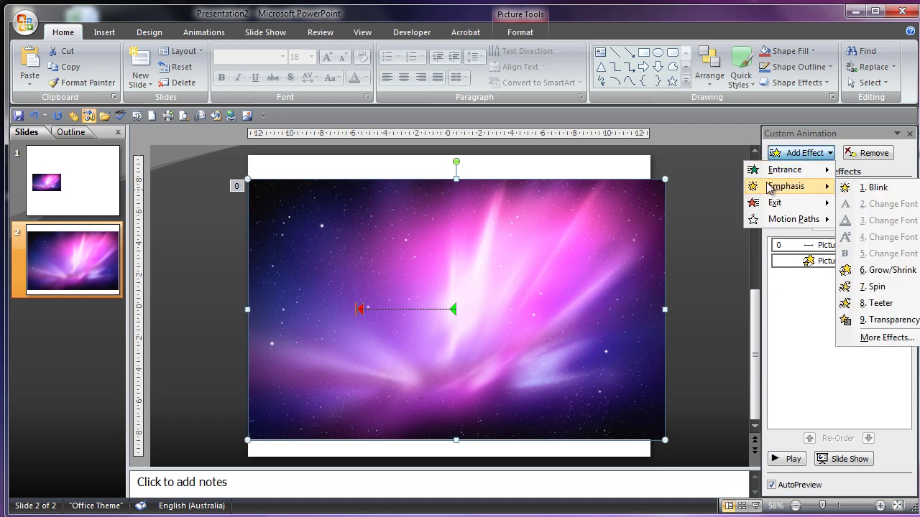
click(886, 279)
click(899, 277)
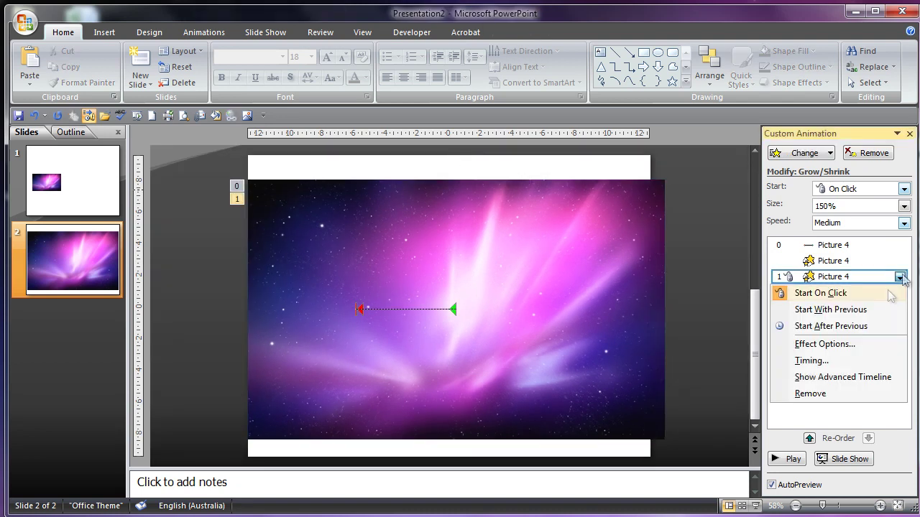
click(861, 327)
click(903, 206)
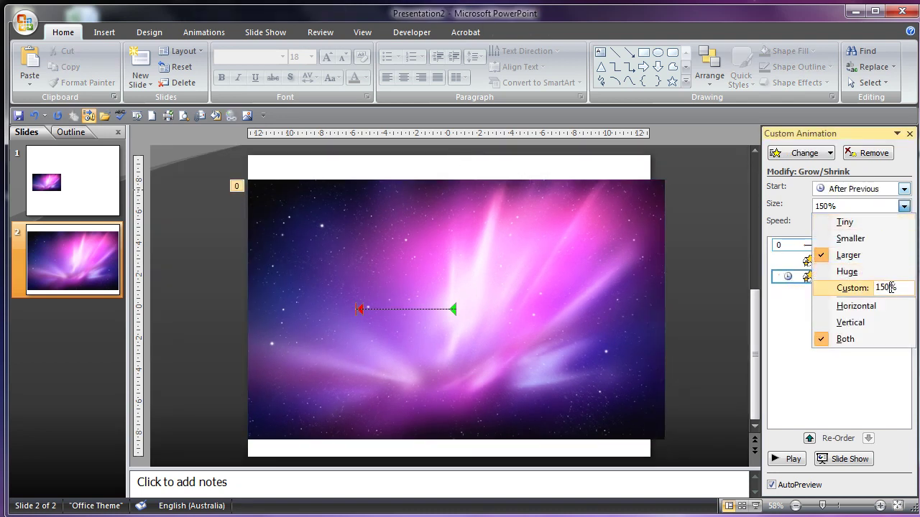
key(Return)
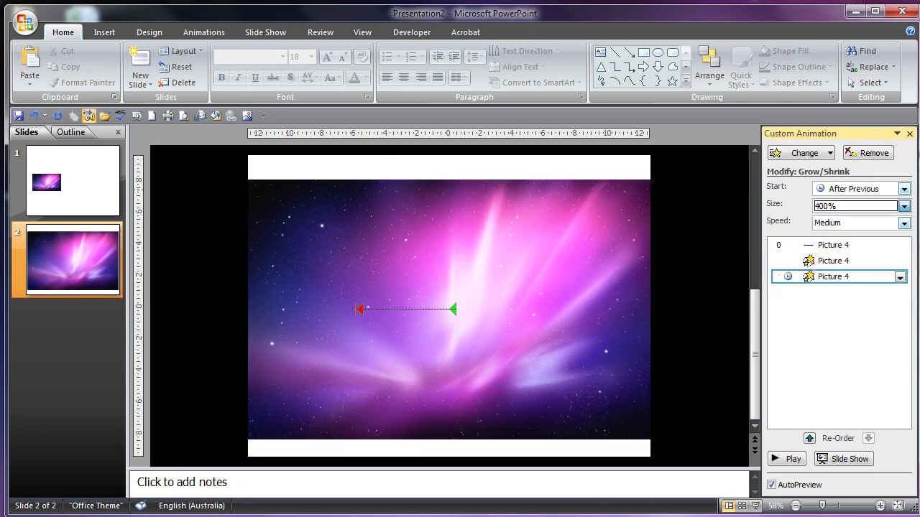
- Add a Right motion path to slide 2's picture, starting with previous, and turn off its Smooth end option
click(535, 293)
click(804, 152)
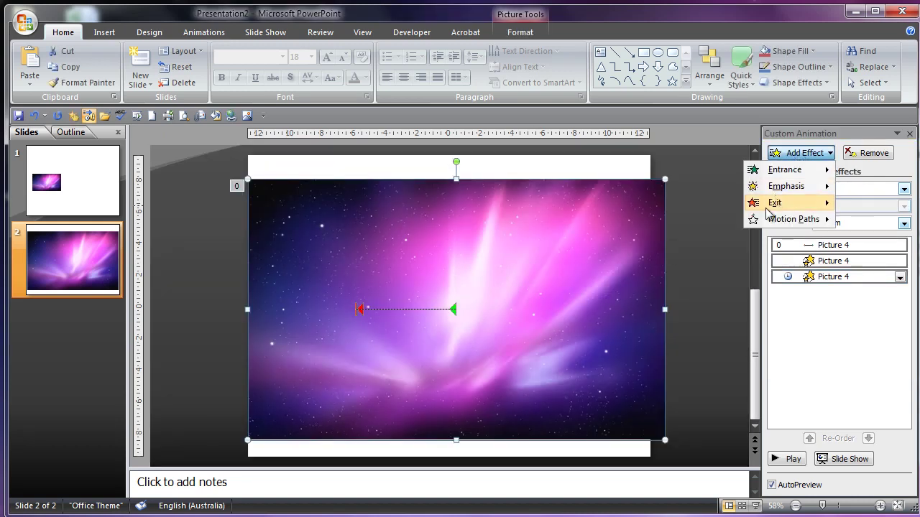
mouse_move(783, 220)
click(859, 288)
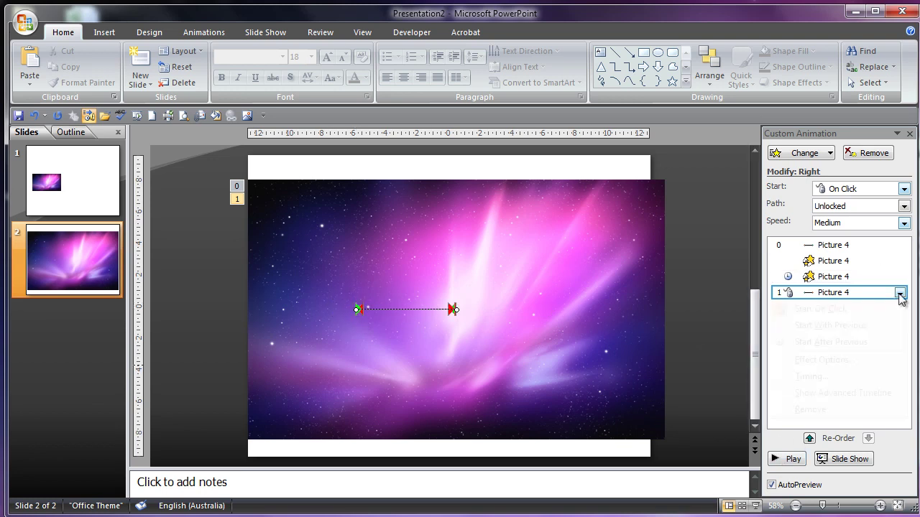
click(829, 325)
double_click(847, 292)
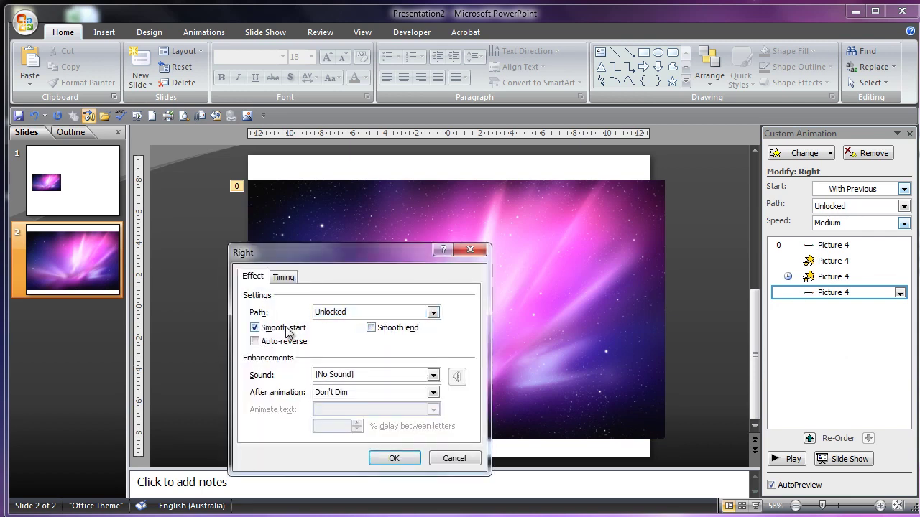
click(394, 459)
- Preview the animations of slide 2 and slide 1 in turn to compare how the picture grows
click(790, 458)
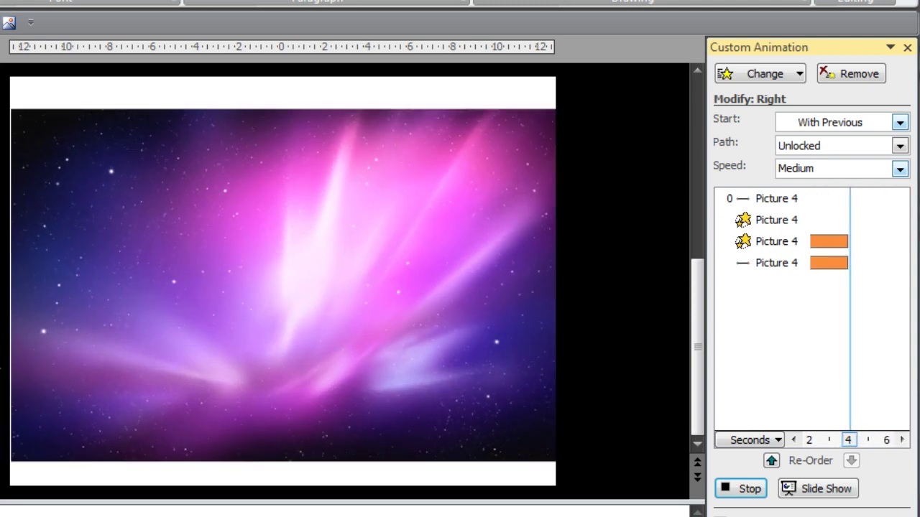
click(746, 492)
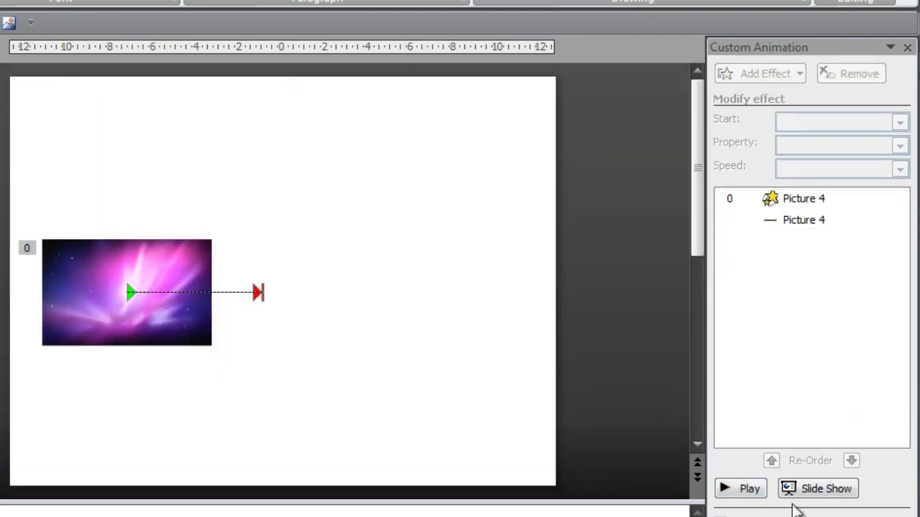
click(742, 489)
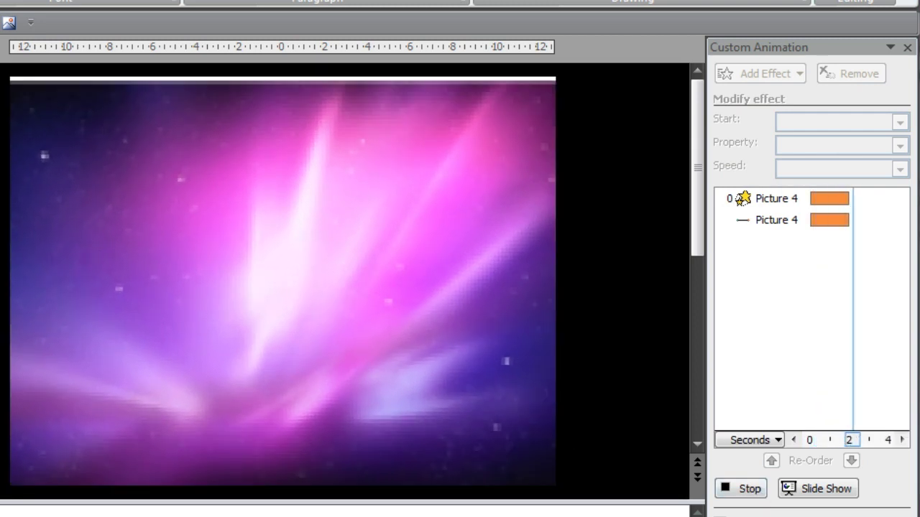
click(115, 270)
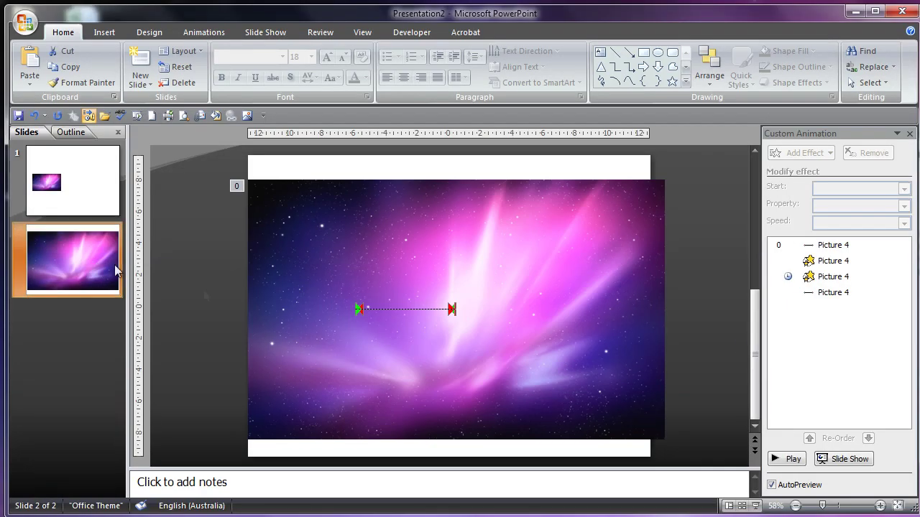
click(591, 293)
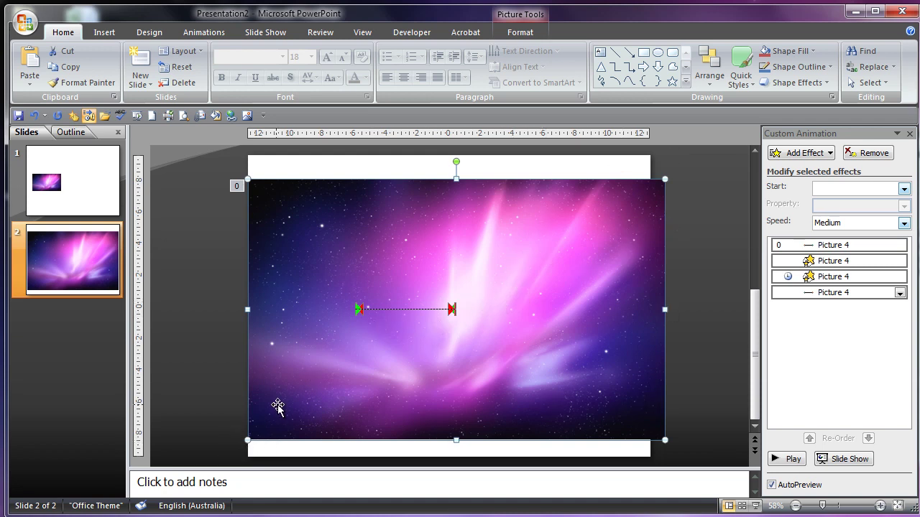
click(788, 457)
click(66, 186)
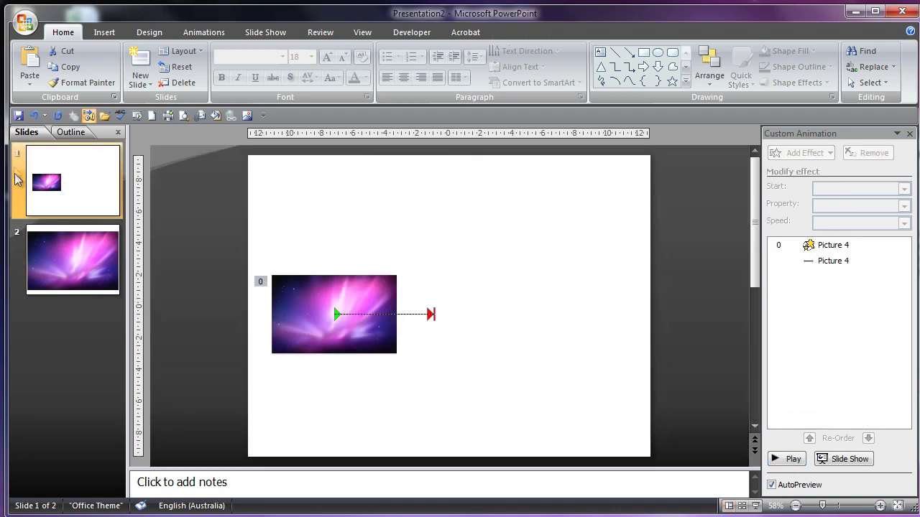
click(334, 308)
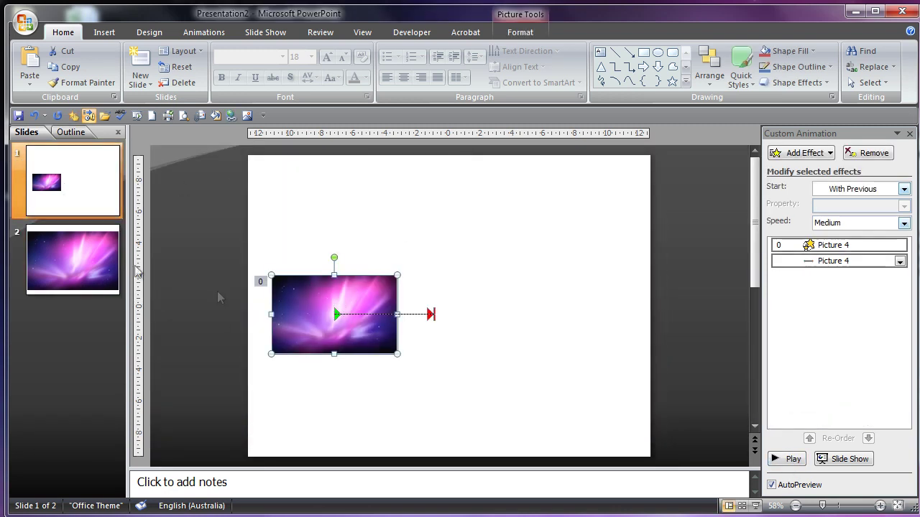
- Set the speed of slide 2's first motion path and first Grow/Shrink effect to 0.01 seconds
click(29, 264)
click(826, 245)
shift+click(826, 261)
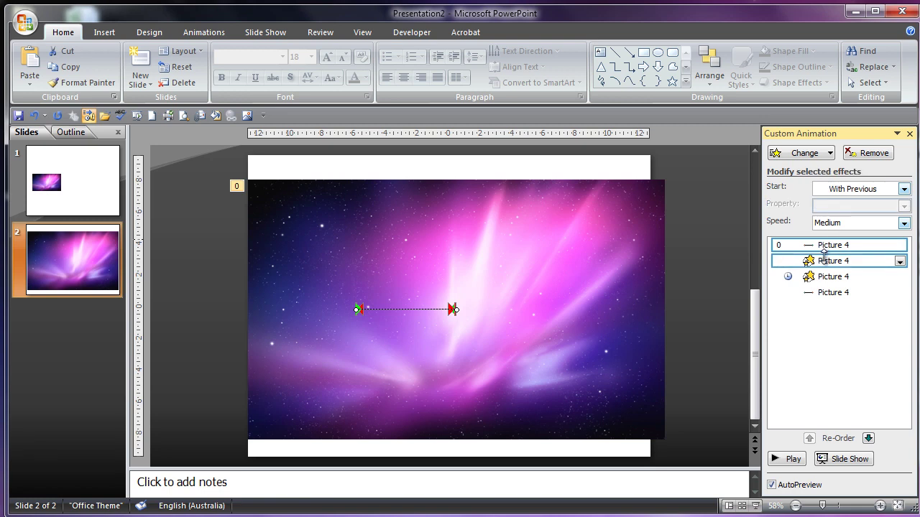
double_click(825, 262)
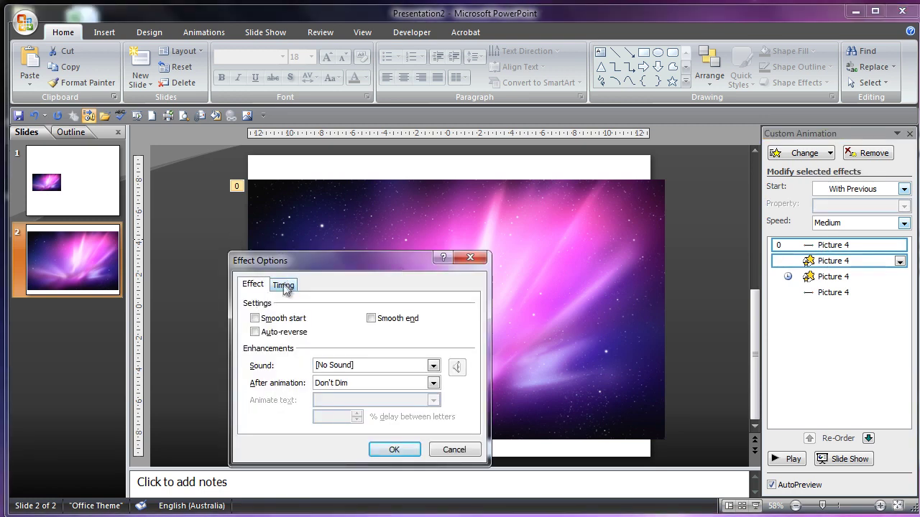
click(283, 286)
click(280, 344)
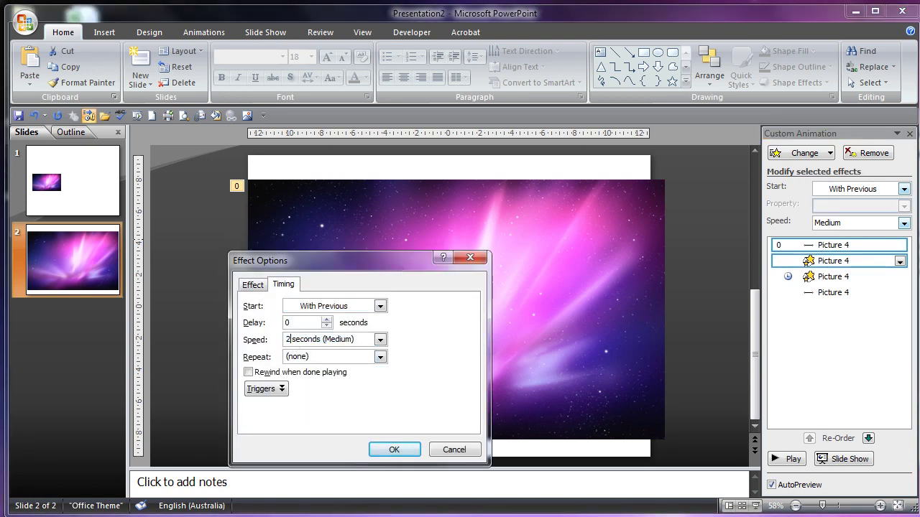
text(0.01)
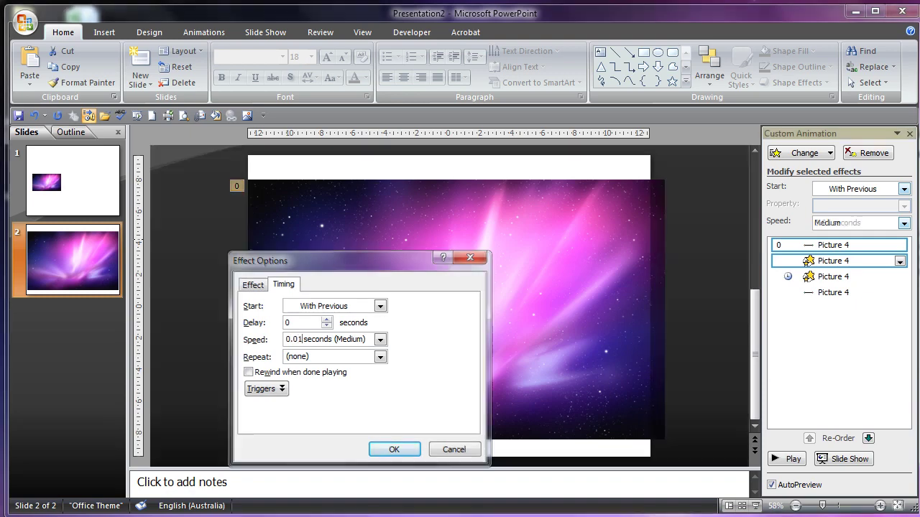
key(Return)
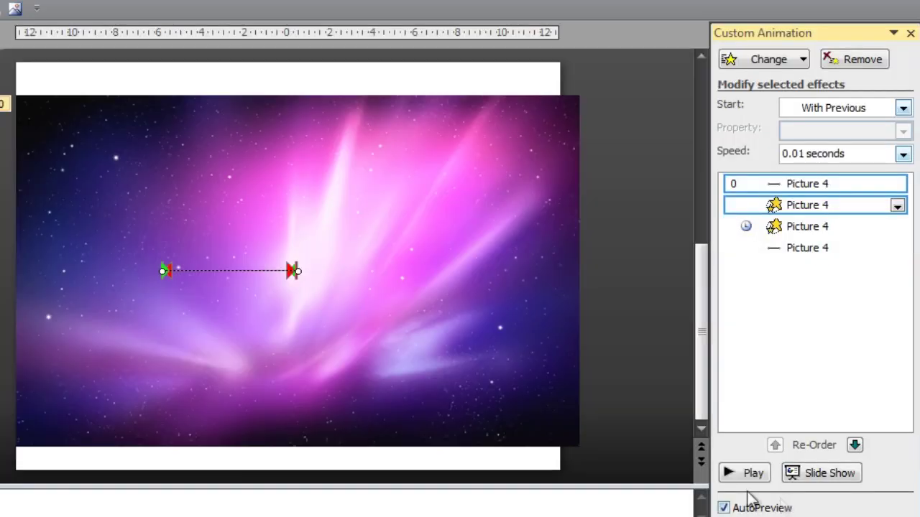
- Preview slide 2's animation and compare it with the animation on slide 1
click(741, 474)
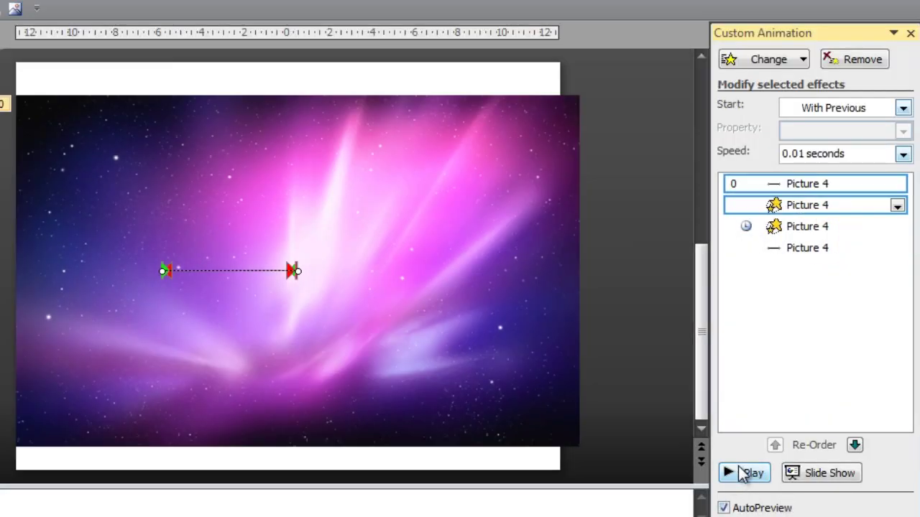
click(741, 473)
click(748, 475)
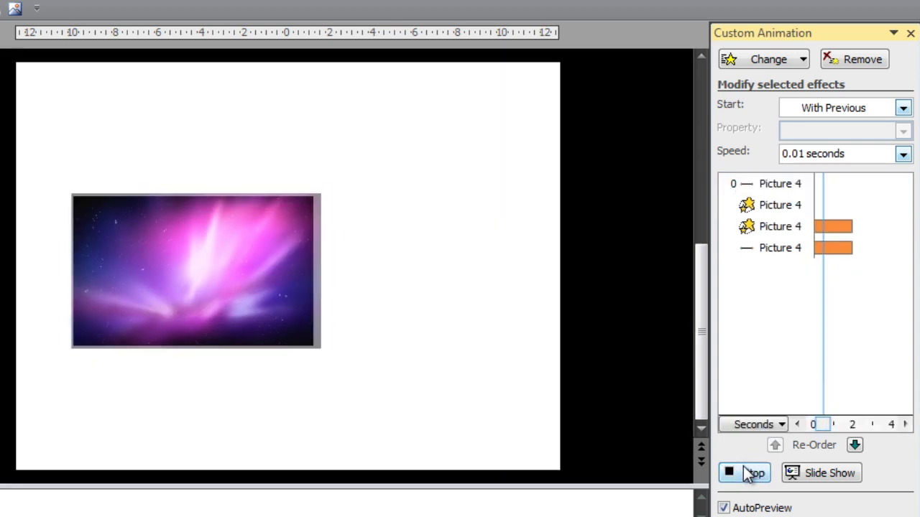
click(747, 474)
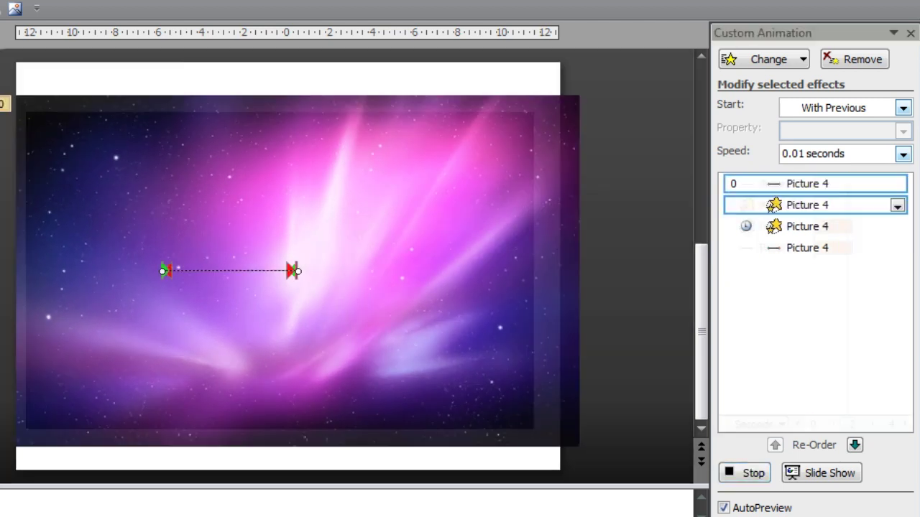
click(441, 194)
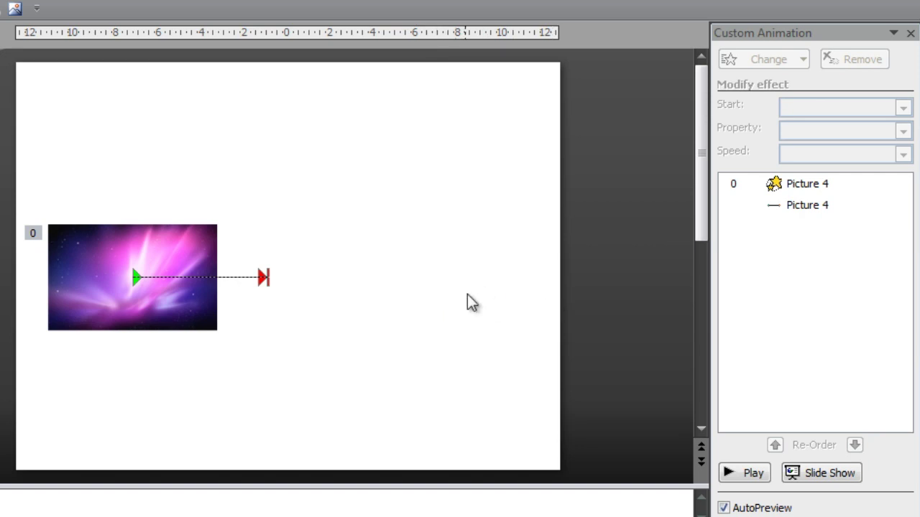
click(754, 475)
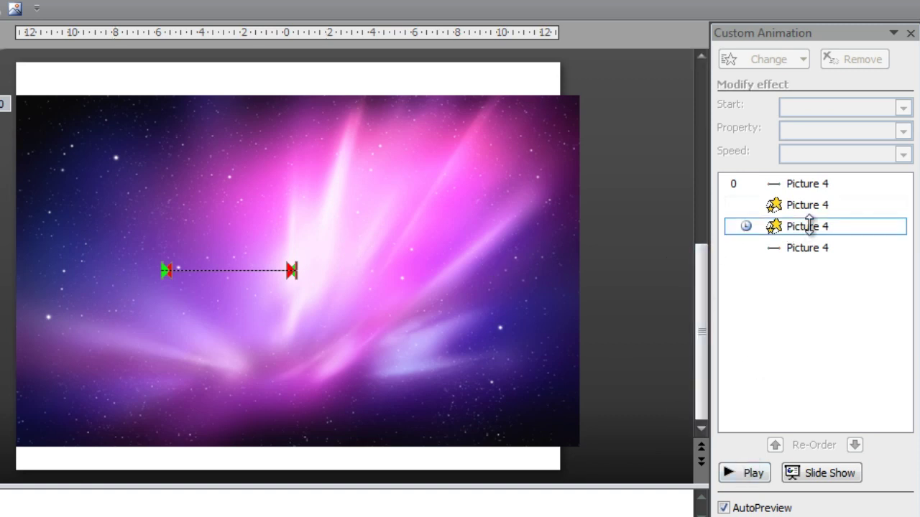
- Review the first two effects in slide 2's animation sequence and replay the animation
click(819, 205)
drag(827, 185, 791, 230)
click(771, 363)
click(745, 475)
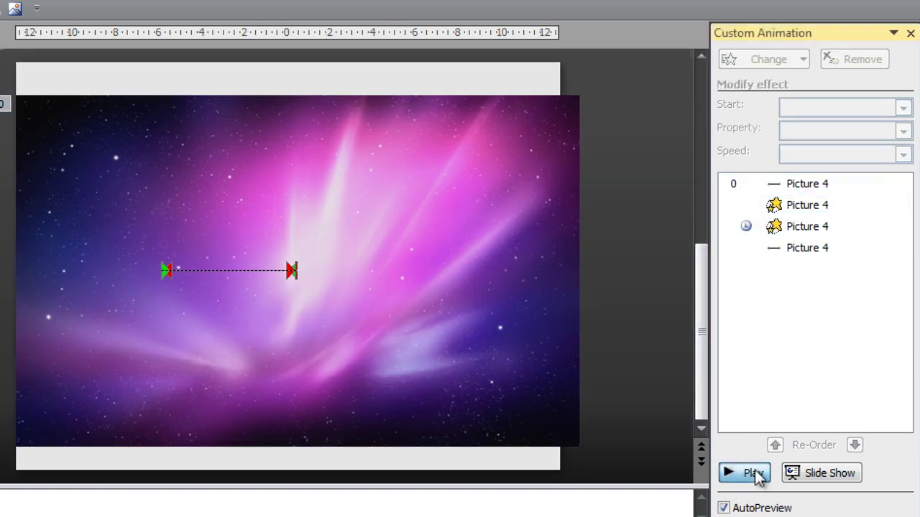